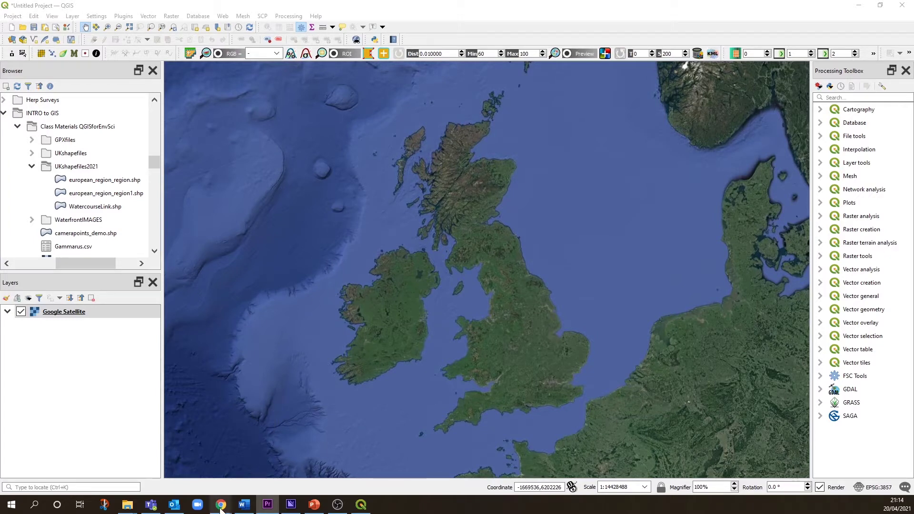
- Switch to Chrome to view the shapefile component files in the UKshapefiles2021 course folder, and return to QGIS
mouse_move(221, 509)
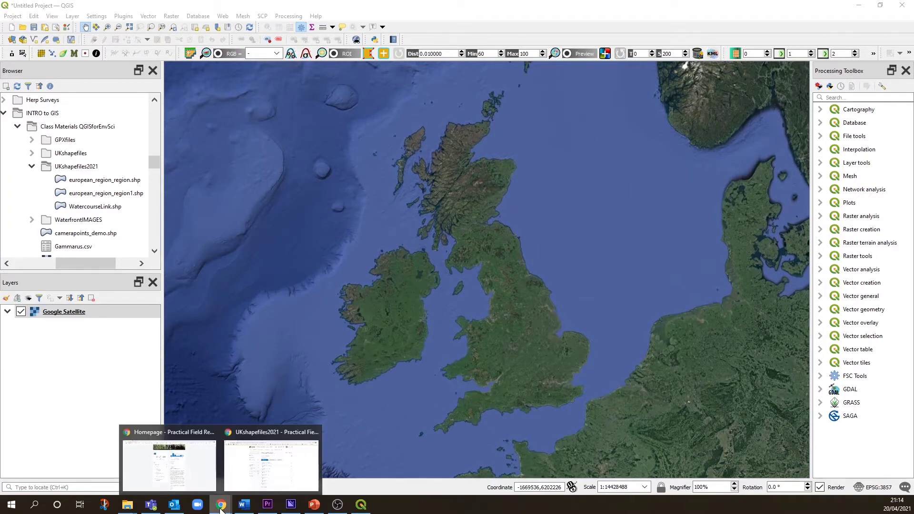
left_click(231, 473)
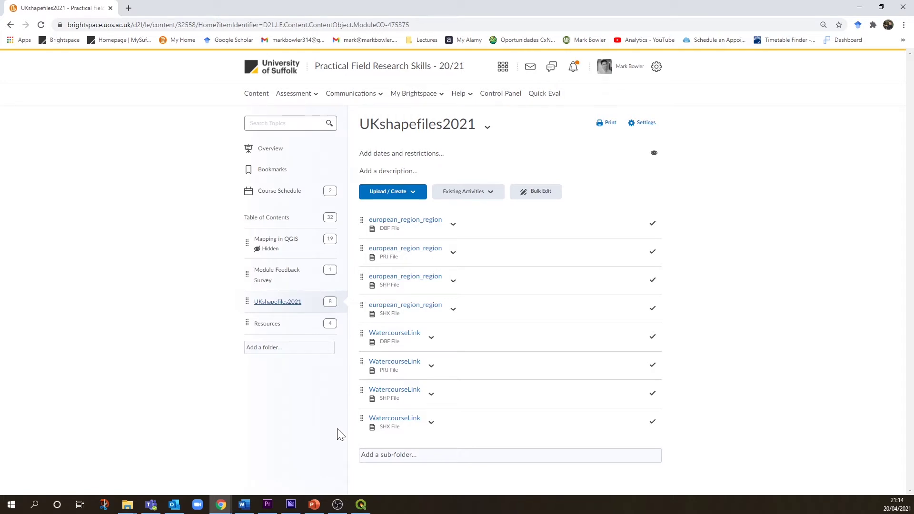
mouse_move(363, 506)
left_click(362, 505)
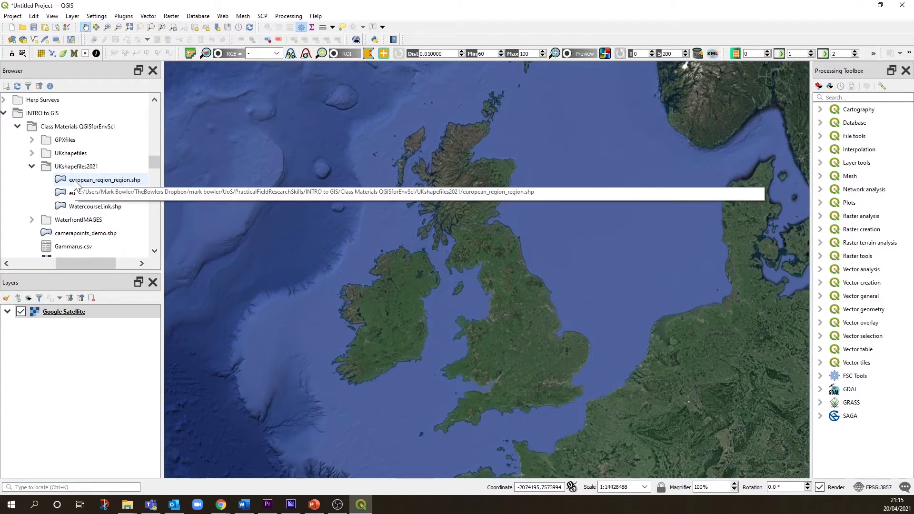
- Add european_region_region.shp from the UKshapefiles2021 folder to the map, accepting the proposed coordinate transformation
left_click(16, 88)
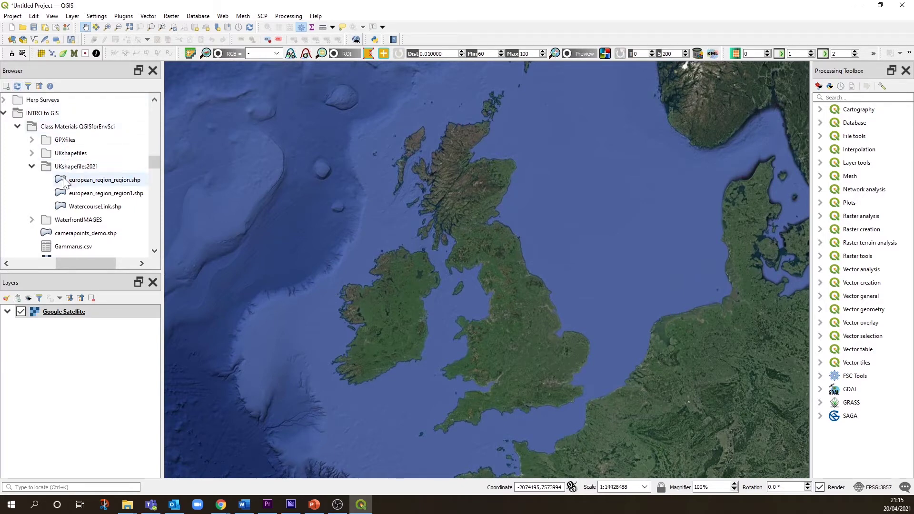
left_click_drag(66, 185, 90, 361)
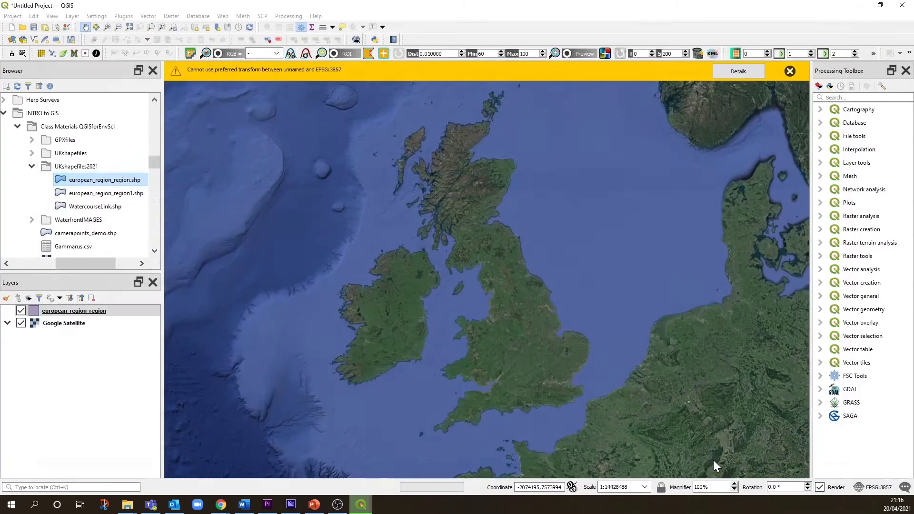
left_click(713, 460)
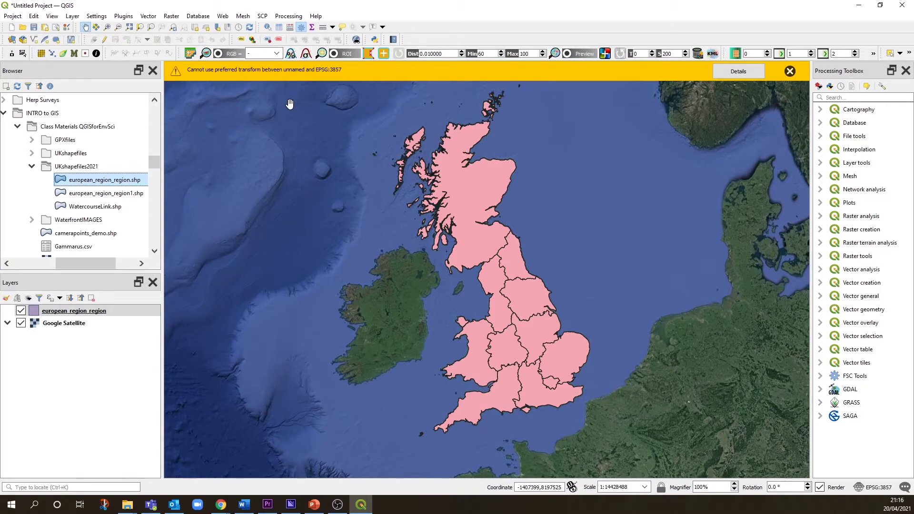
scroll(557, 387, "up", 1)
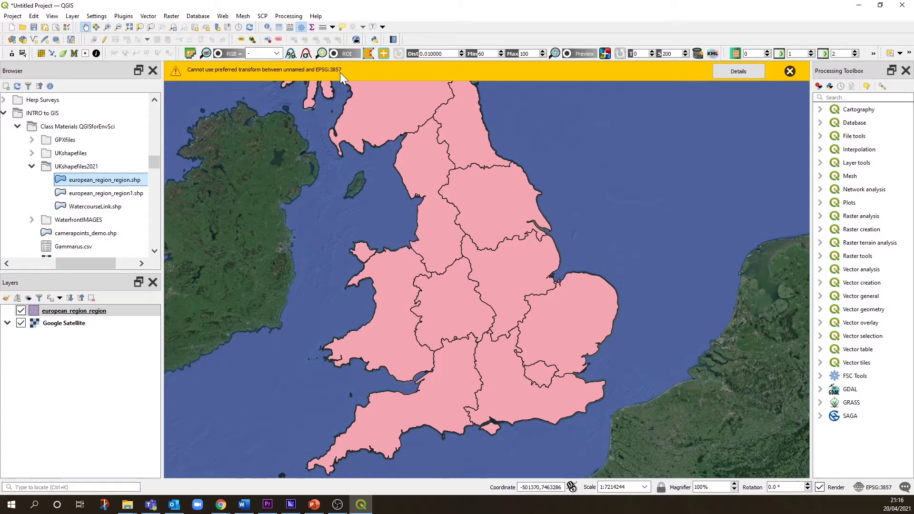
- Check which coordinate reference system is assigned to the european_region_region layer
right_click(78, 310)
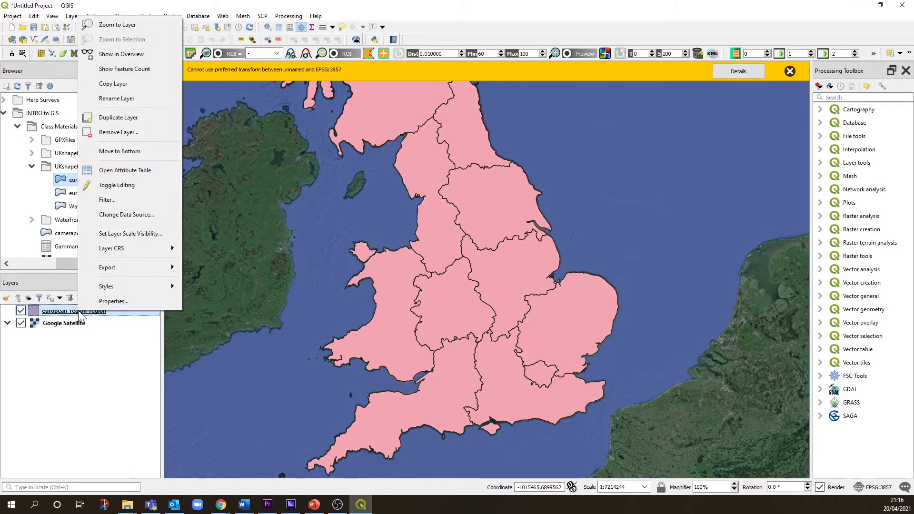
mouse_move(130, 250)
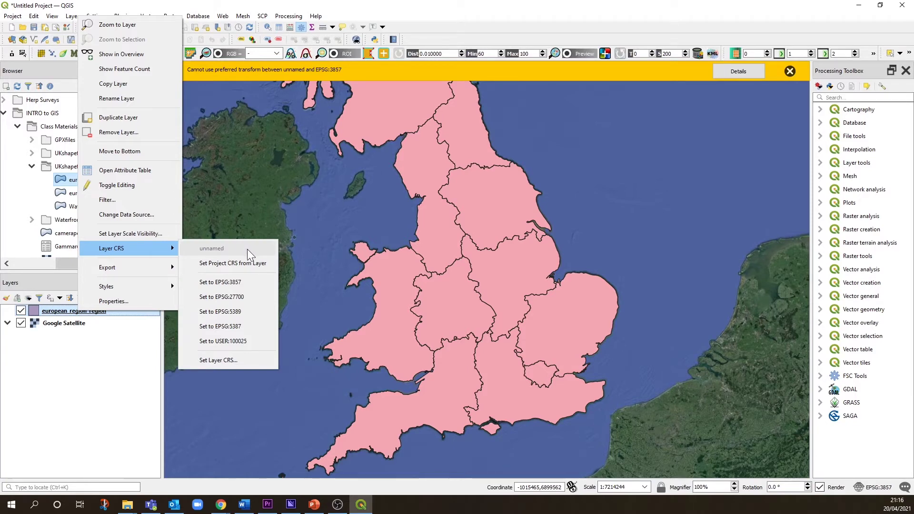
left_click(137, 435)
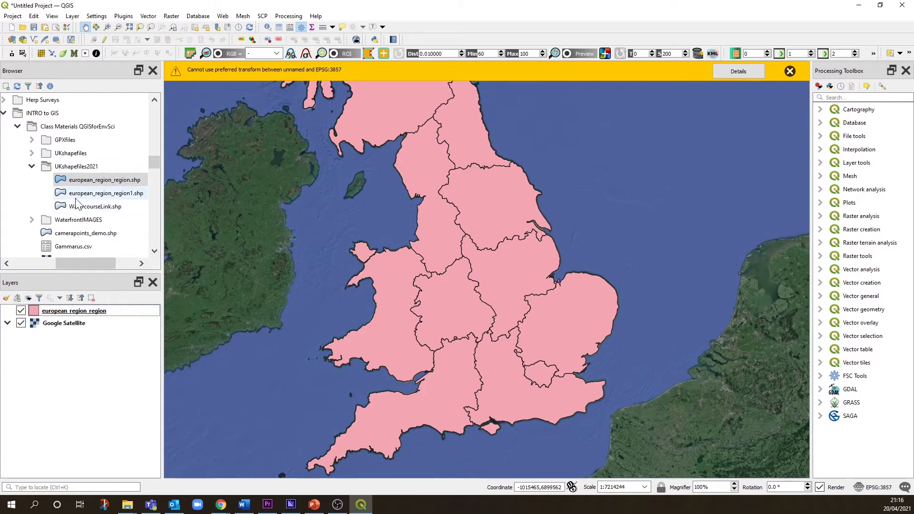
- Add WatercourseLink.shp from the UKshapefiles2021 folder to the map, using the proposed transformation with 2 m accuracy
left_click_drag(90, 206, 370, 233)
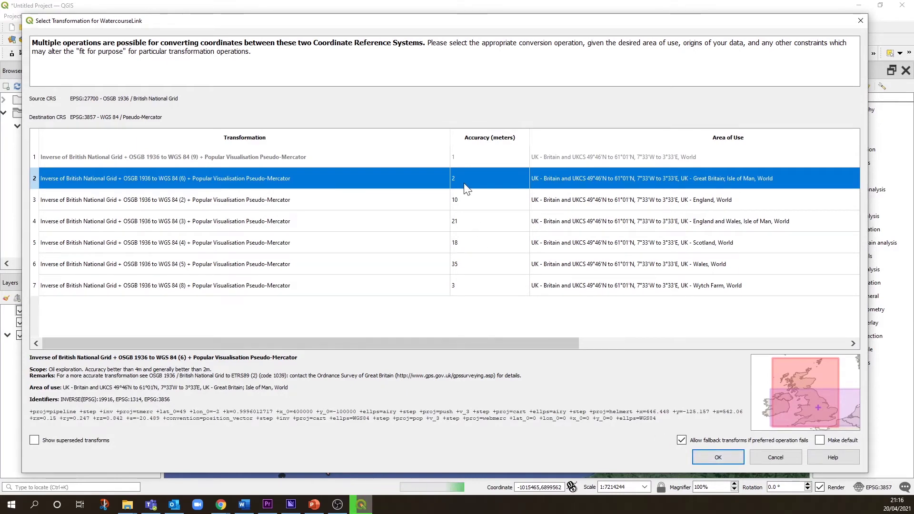
left_click(718, 457)
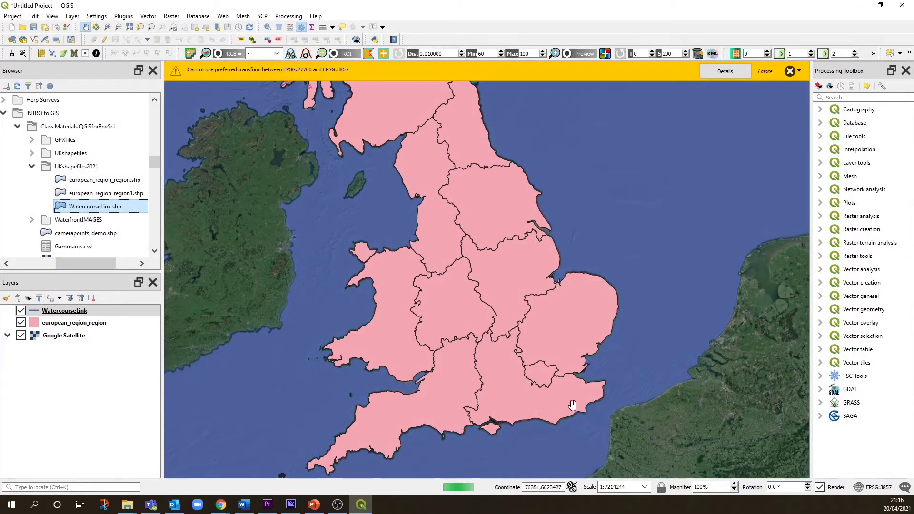
- Change the WatercourseLink layer's line colour to light blue
right_click(74, 311)
mouse_move(151, 288)
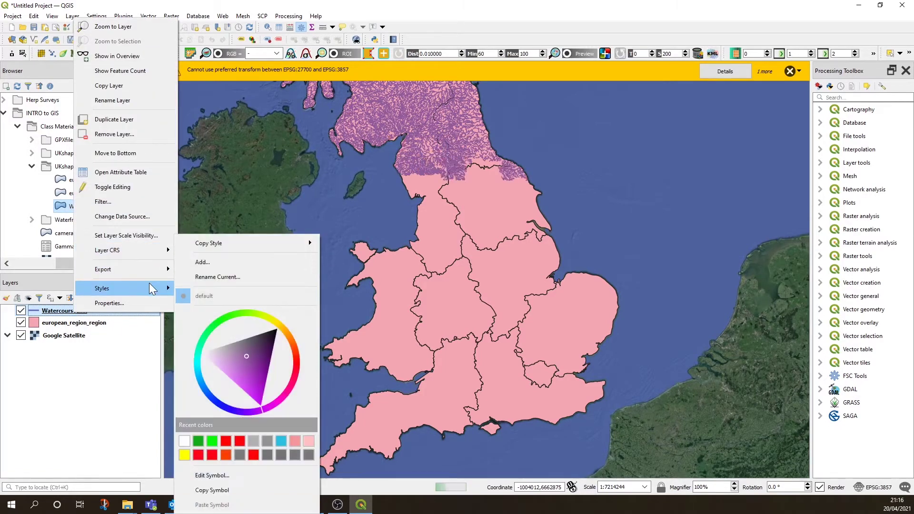
left_click(202, 394)
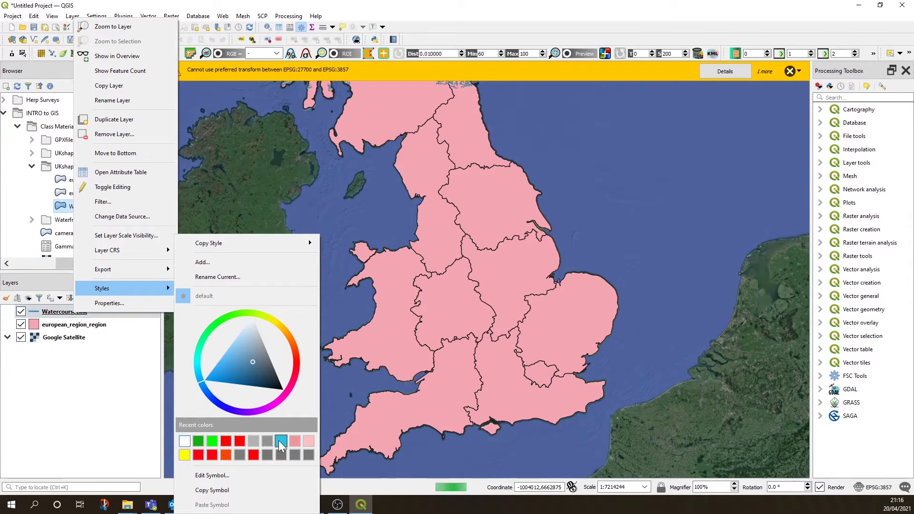
left_click(211, 490)
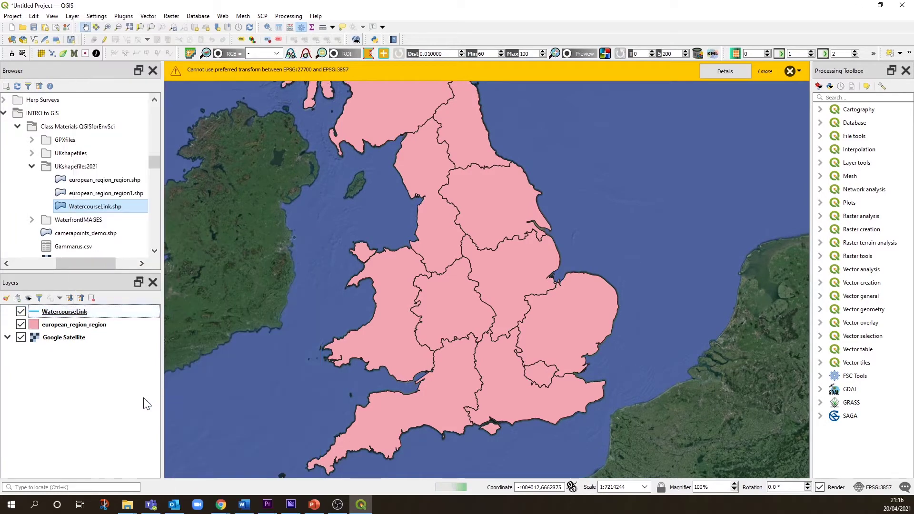
- Change the european_region_region layer's fill colour to green
right_click(92, 328)
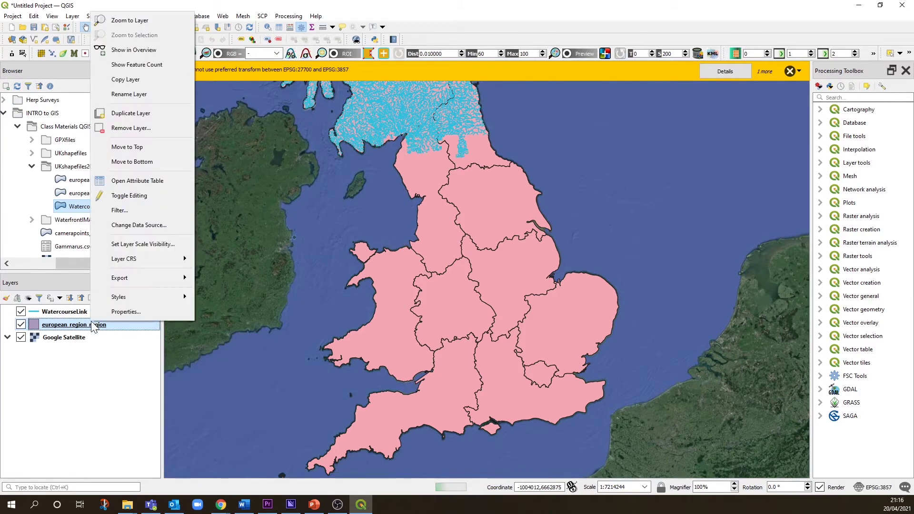
mouse_move(131, 296)
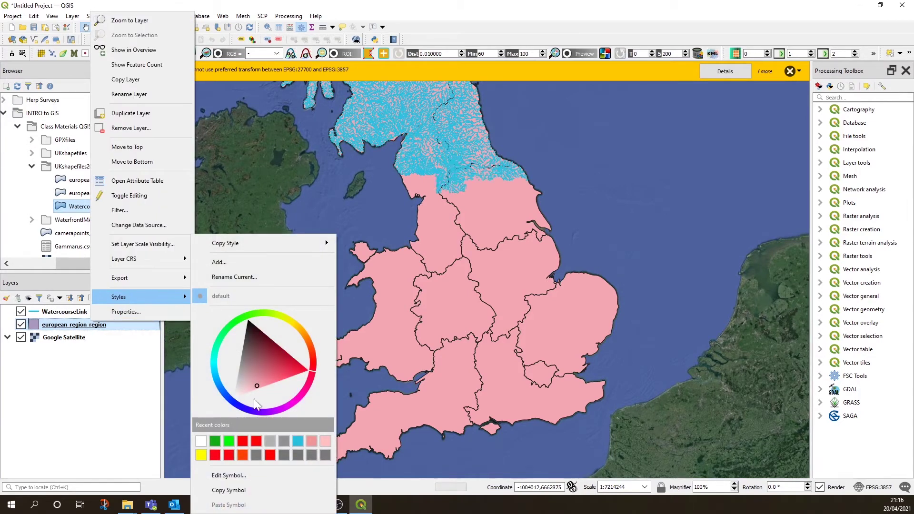
left_click(228, 442)
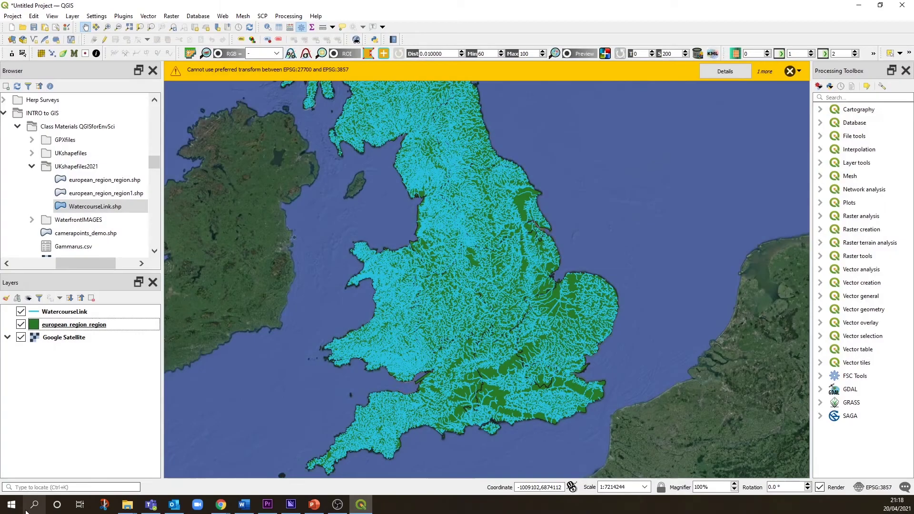
- Compare the coordinate reference systems assigned to the WatercourseLink and european_region_region layers
right_click(72, 316)
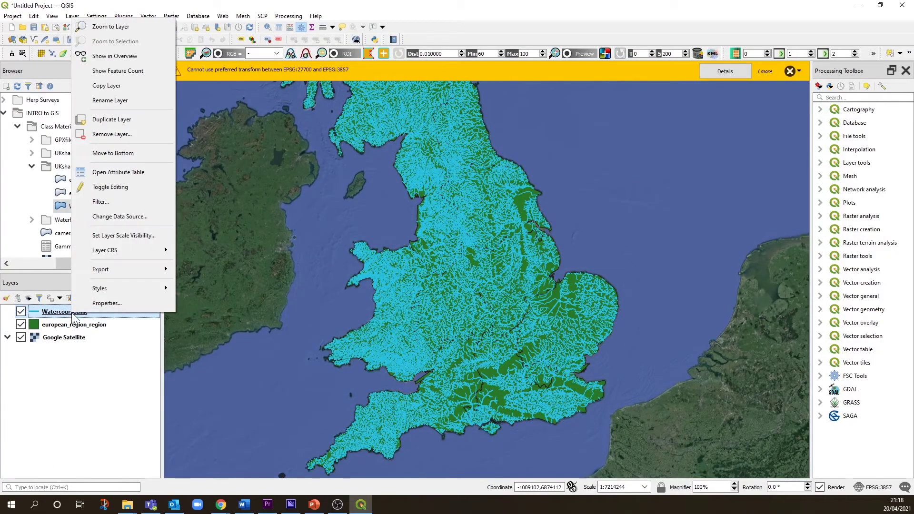
mouse_move(138, 258)
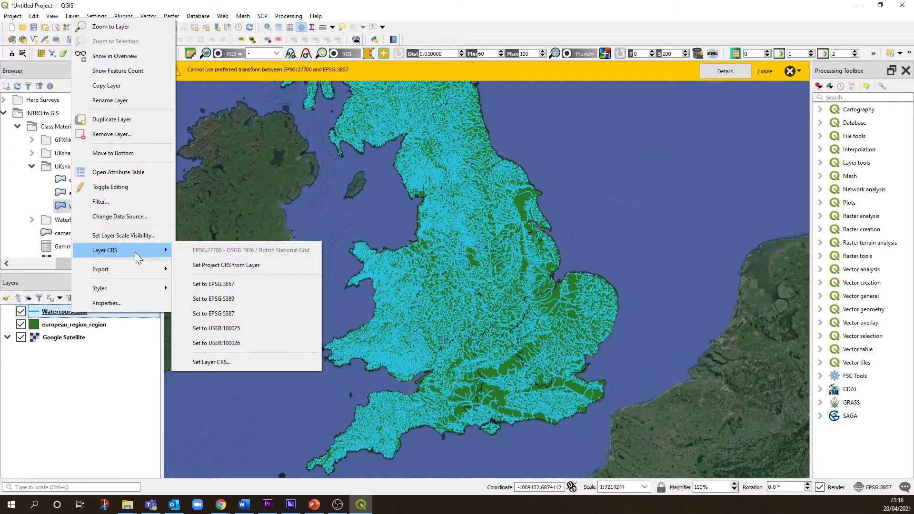
left_click(79, 324)
right_click(79, 324)
mouse_move(173, 258)
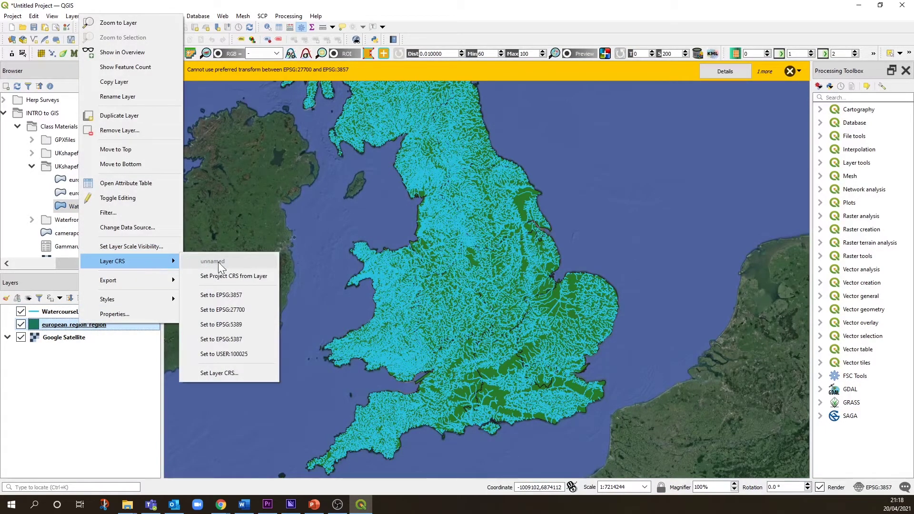
- Try assigning WGS 84 / Pseudo-Mercator (EPSG:3857) as the european_region_region layer's CRS, and check the layer's location on the map
left_click(212, 373)
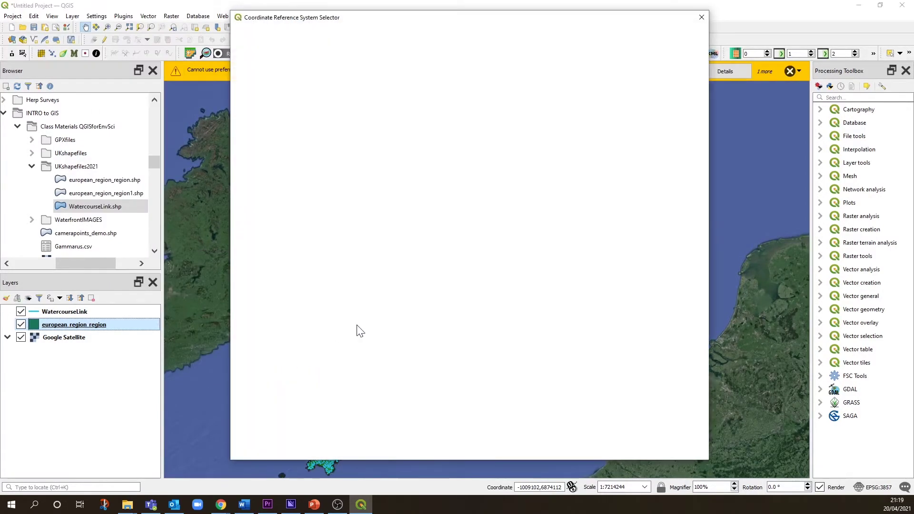
left_click(286, 76)
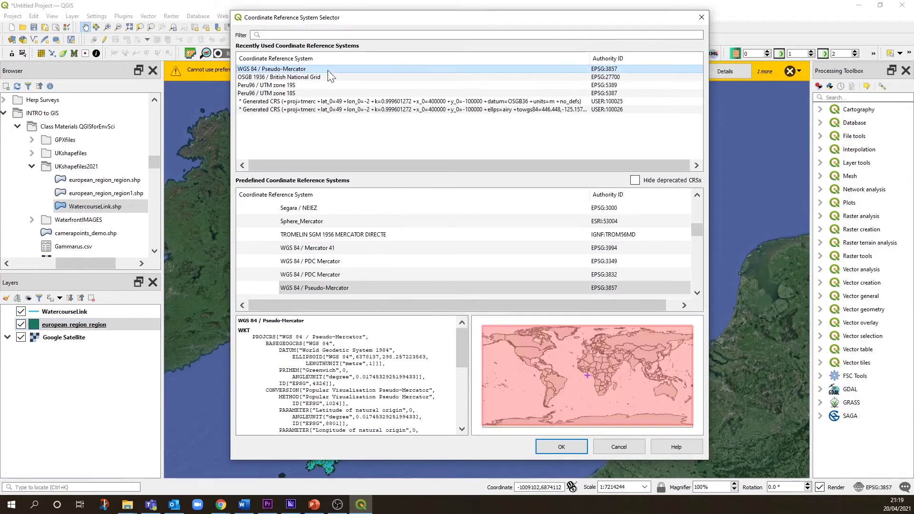
left_click(561, 447)
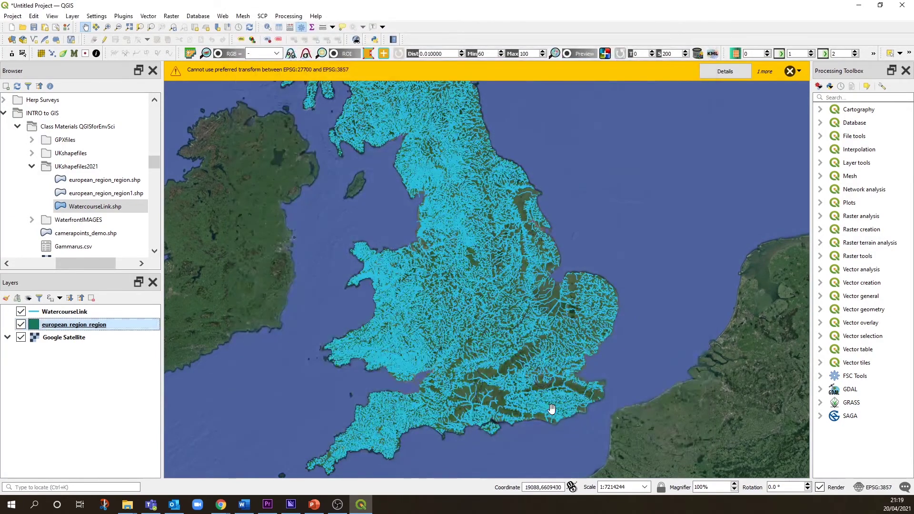
right_click(84, 324)
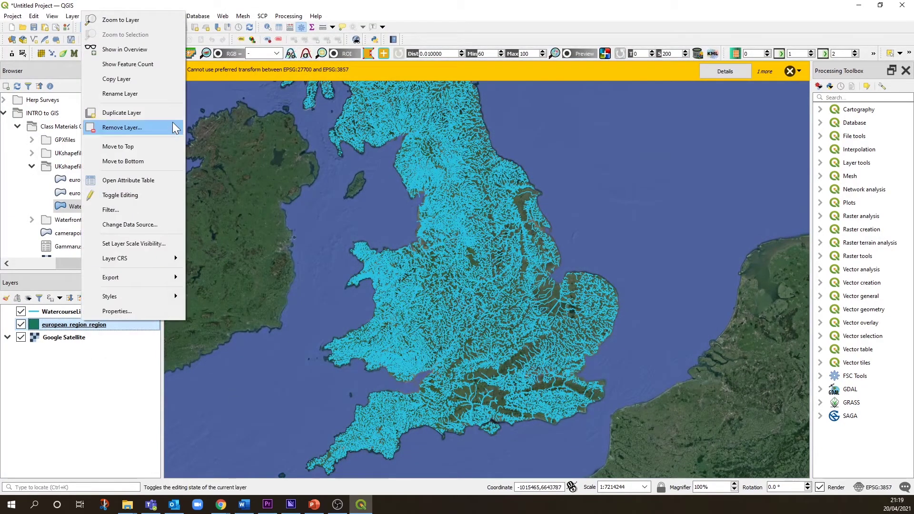
left_click(149, 16)
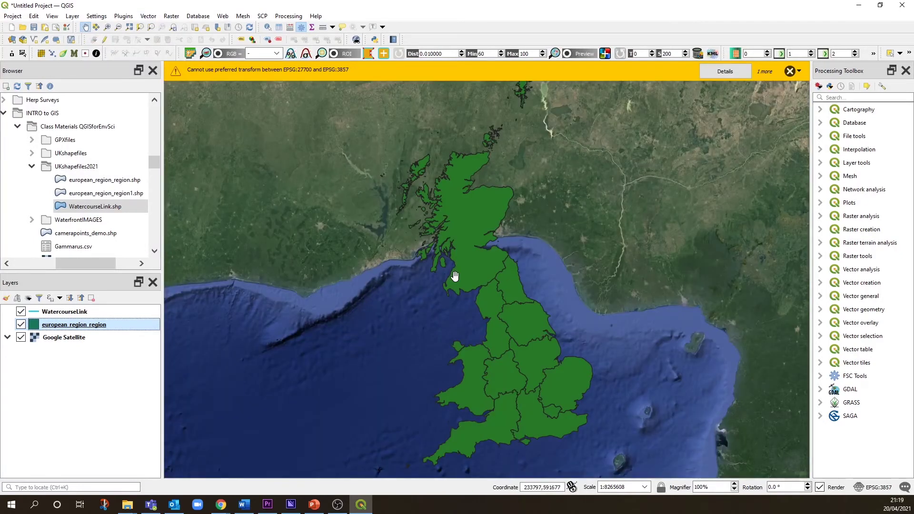
scroll(456, 273, "down", 2)
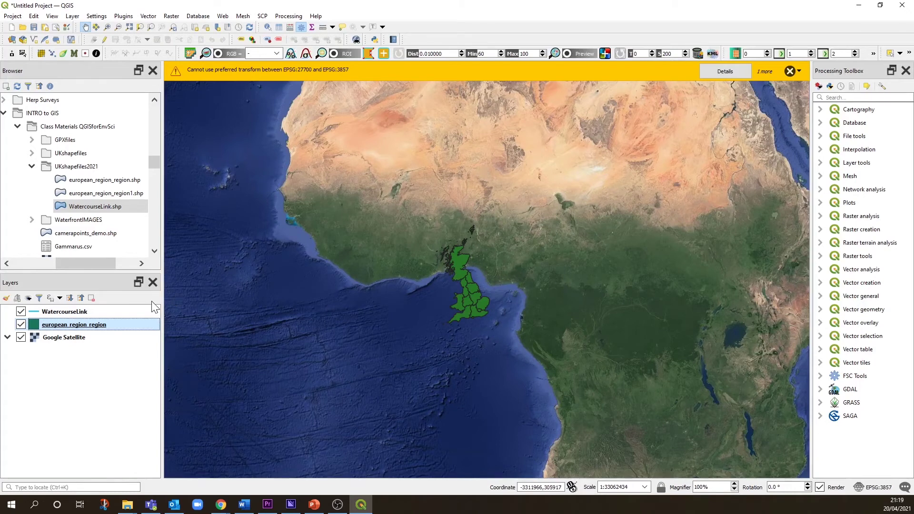
- Remove the european_region_region layer from the project and add european_region_region.shp from the UKshapefiles2021 folder again
right_click(103, 325)
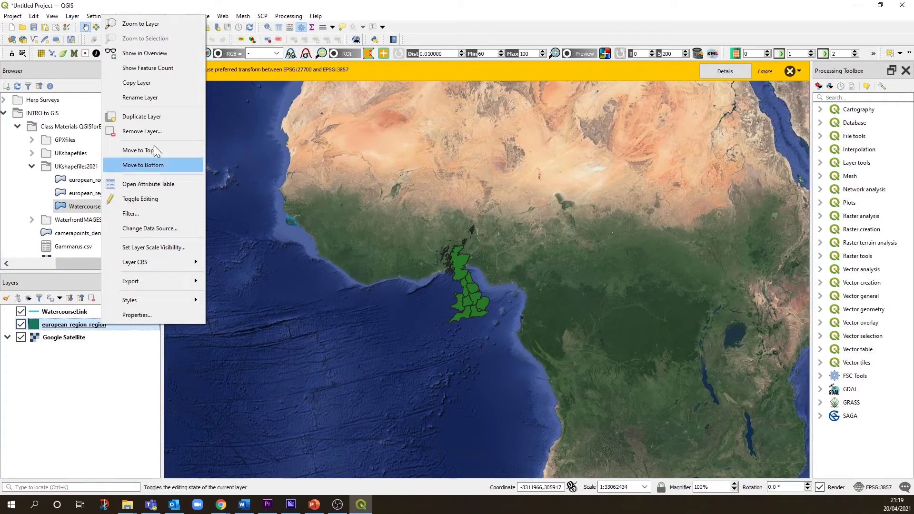
left_click(147, 132)
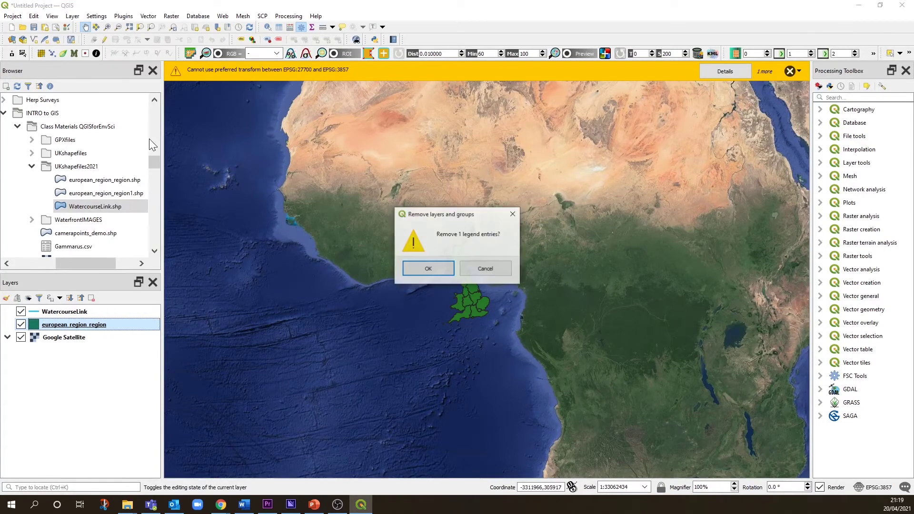
key("Escape")
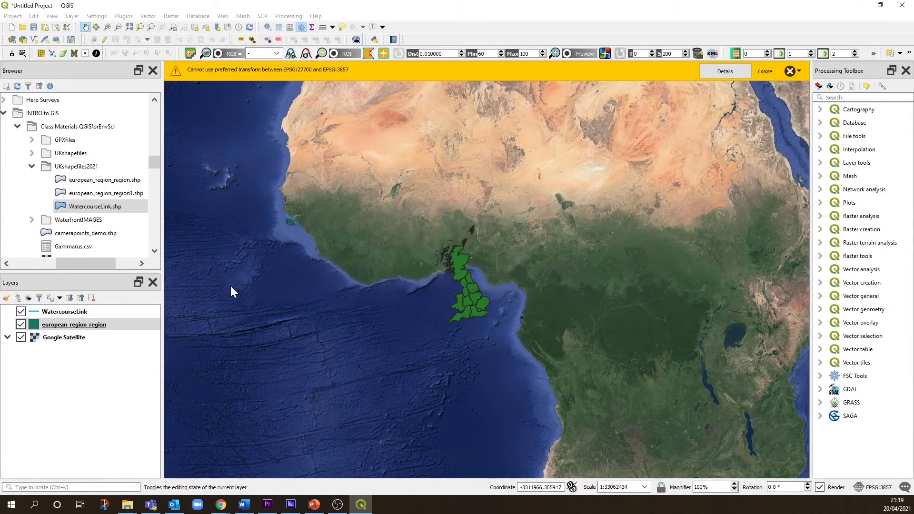
left_click_drag(119, 181, 97, 346)
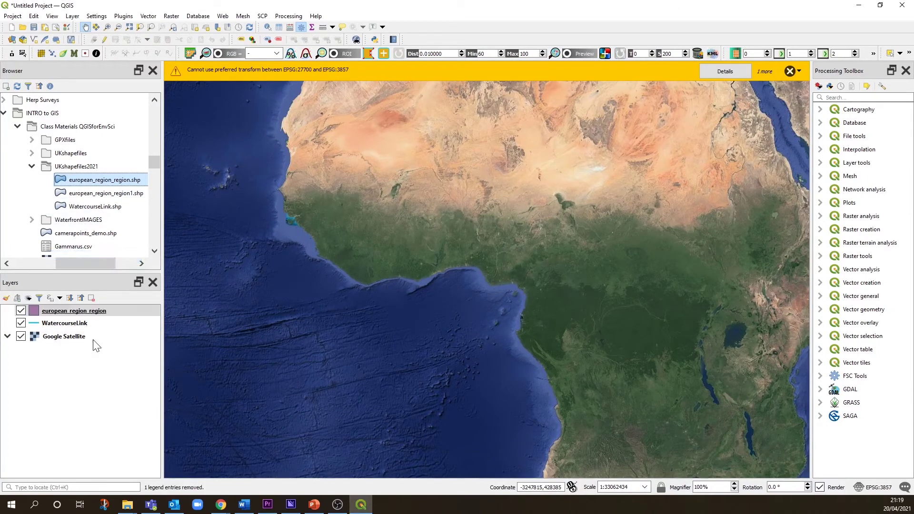
- Start exporting the european_region_region layer as a shapefile named european_region_region1.shp in the UKshapefiles2021 folder
right_click(66, 313)
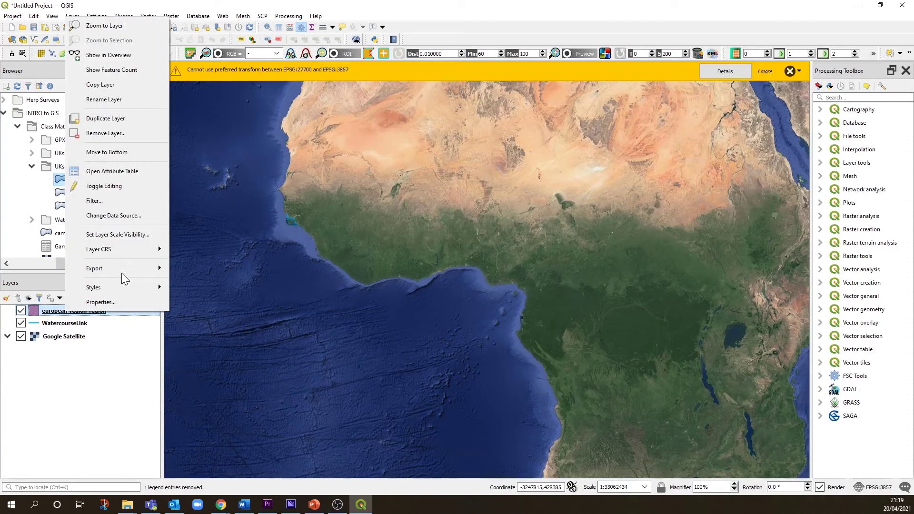
mouse_move(122, 268)
left_click(198, 268)
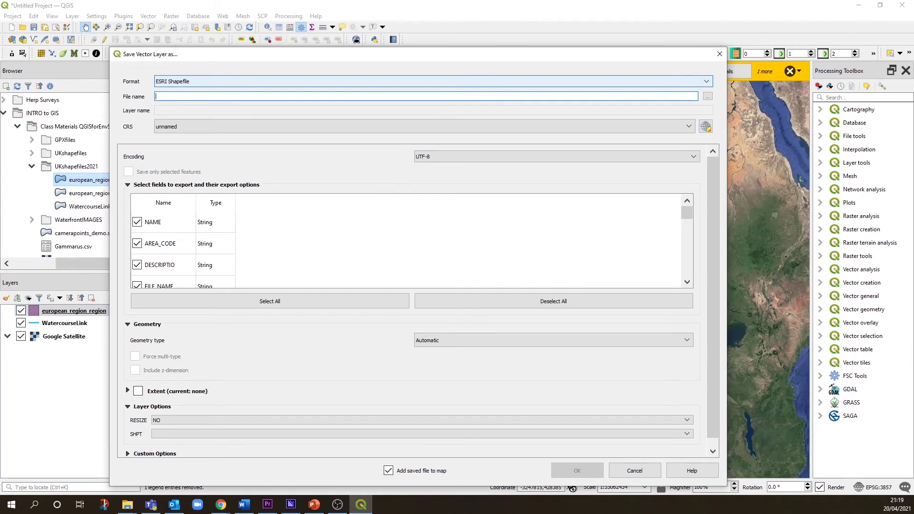
left_click(703, 98)
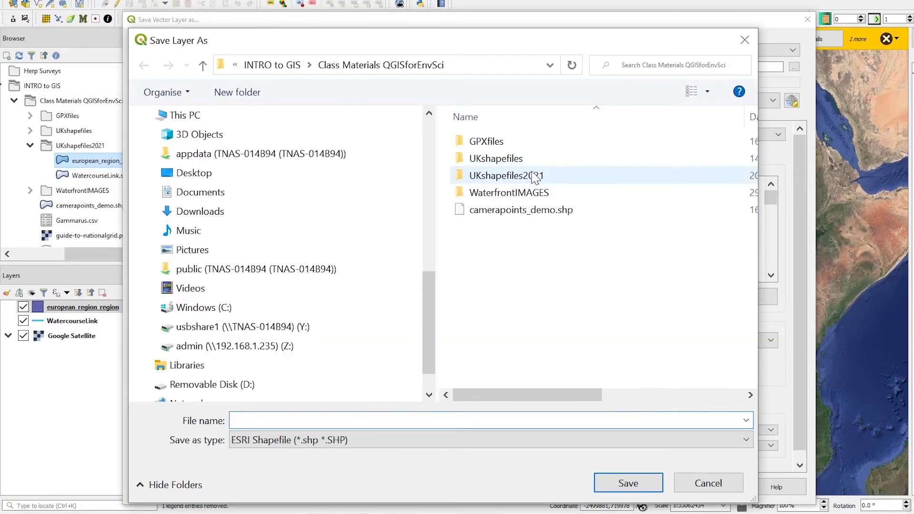
double_click(490, 177)
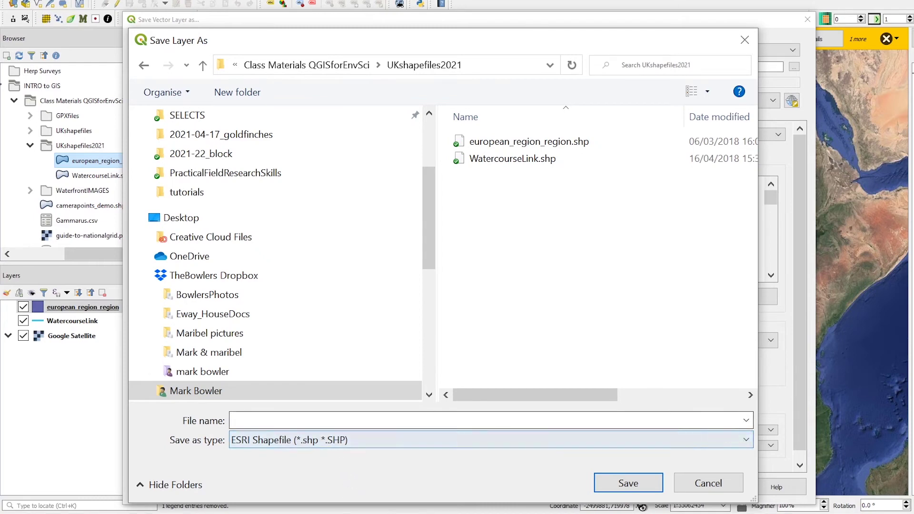
left_click(488, 145)
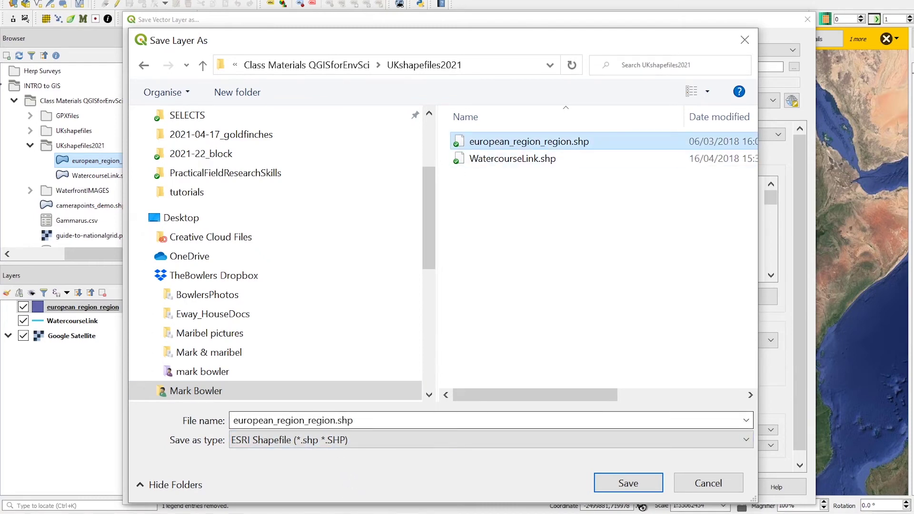
key("Tab")
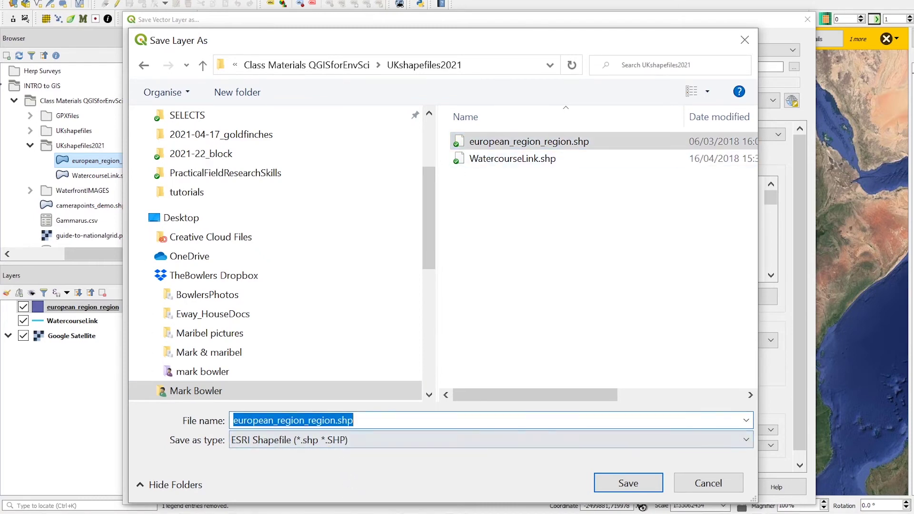
left_click(331, 421)
type("1")
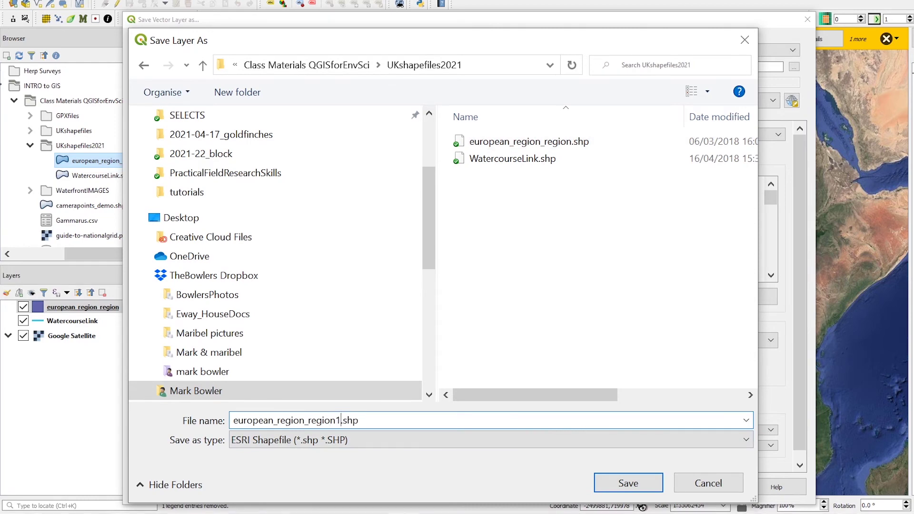
left_click(628, 483)
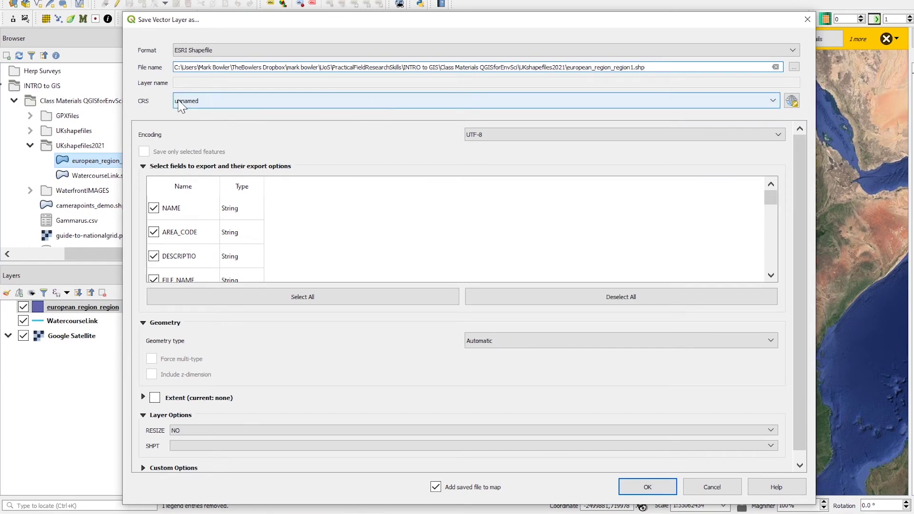
- Set the export CRS to EPSG:27700 - OSGB 1936 / British National Grid and save the layer, adding it to the map
left_click(206, 105)
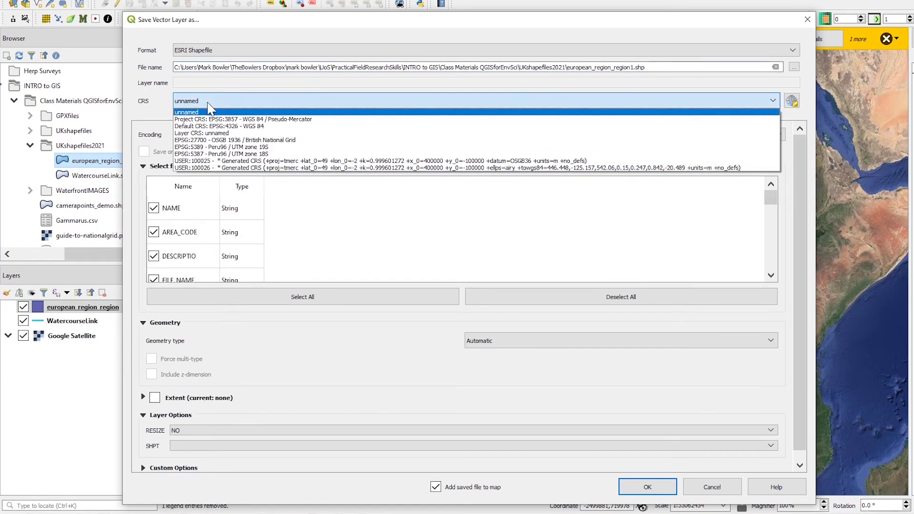
left_click(306, 140)
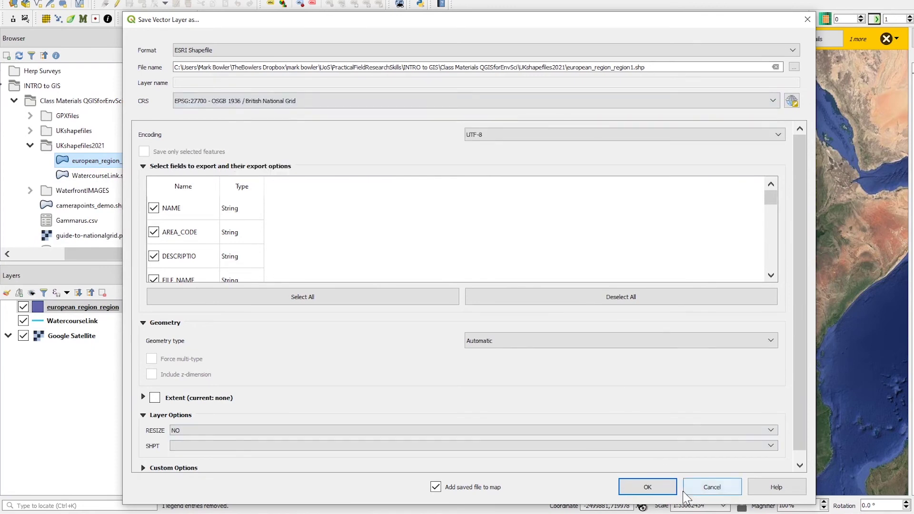
left_click(647, 486)
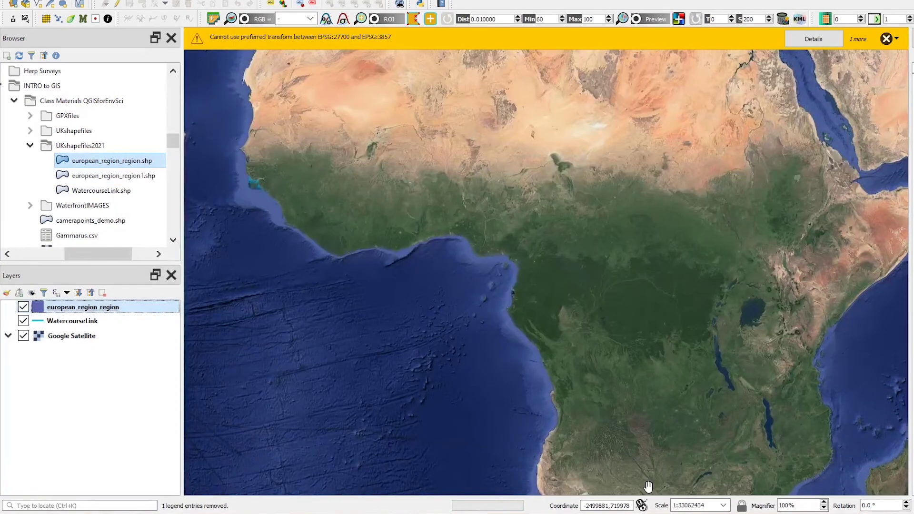
- Check which coordinate reference system is assigned to the exported european_region_region1 layer
right_click(103, 308)
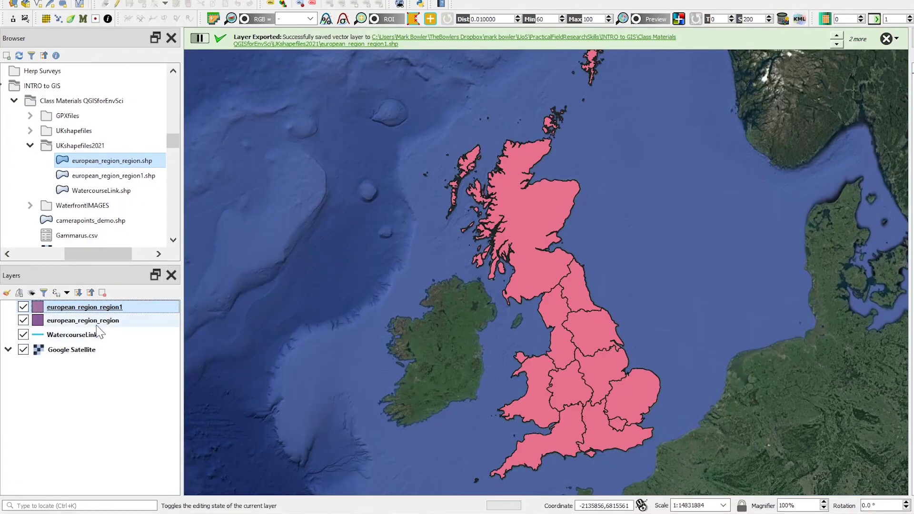
right_click(97, 307)
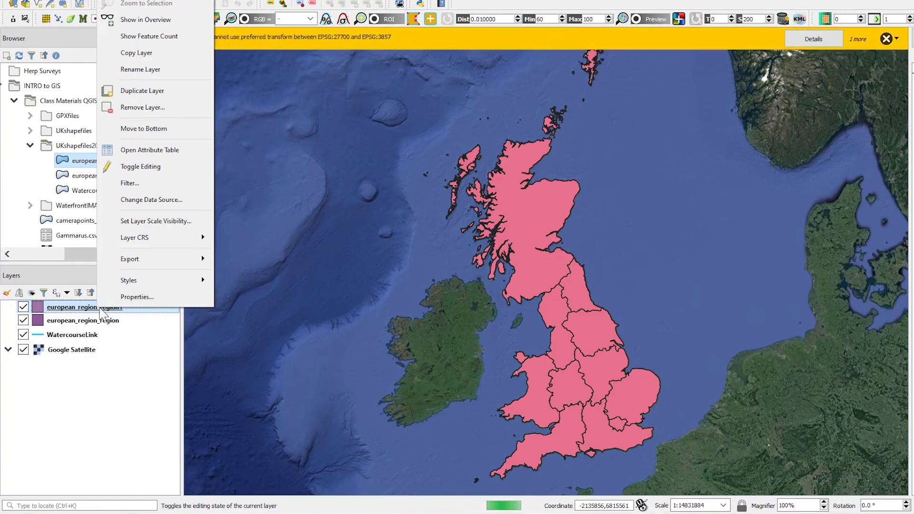
mouse_move(158, 238)
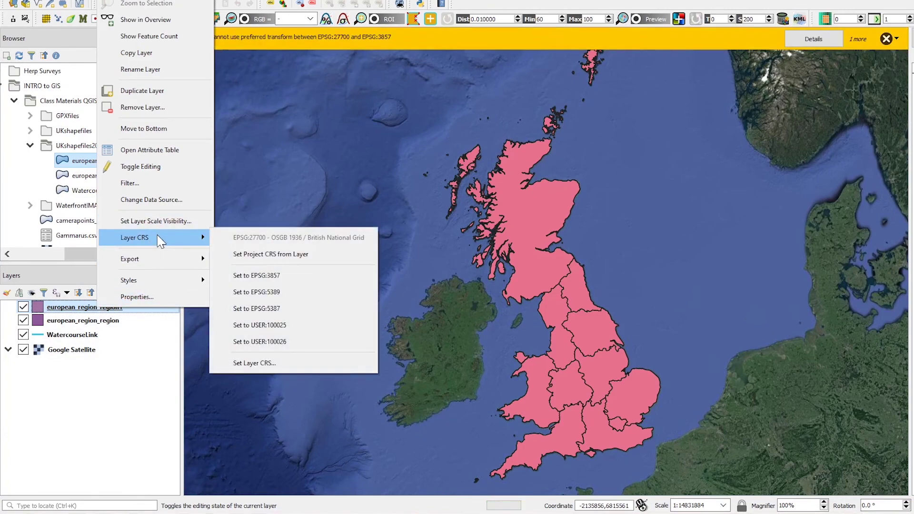
- Remove the original european_region_region layer from the project
left_click(97, 322)
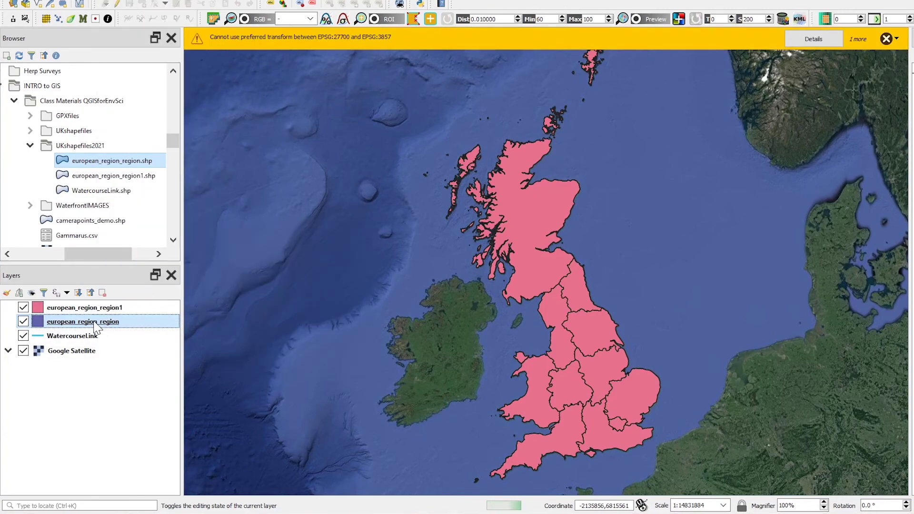
right_click(95, 324)
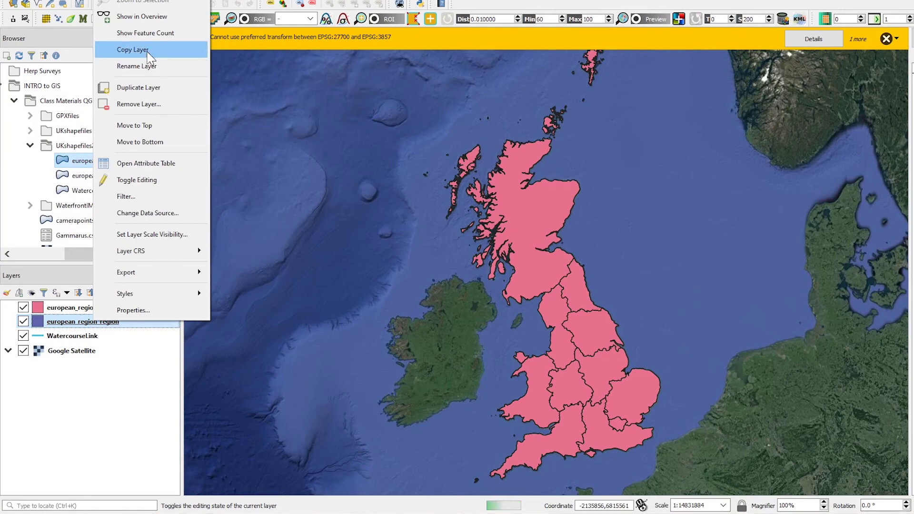
left_click(480, 265)
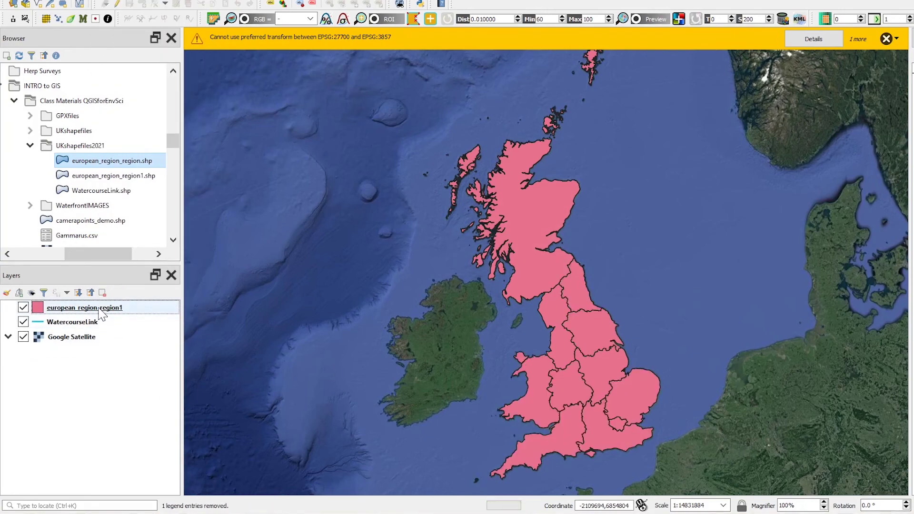
- Move the european_region_region1 layer below WatercourseLink and change its fill colour to green
left_click_drag(101, 312, 102, 333)
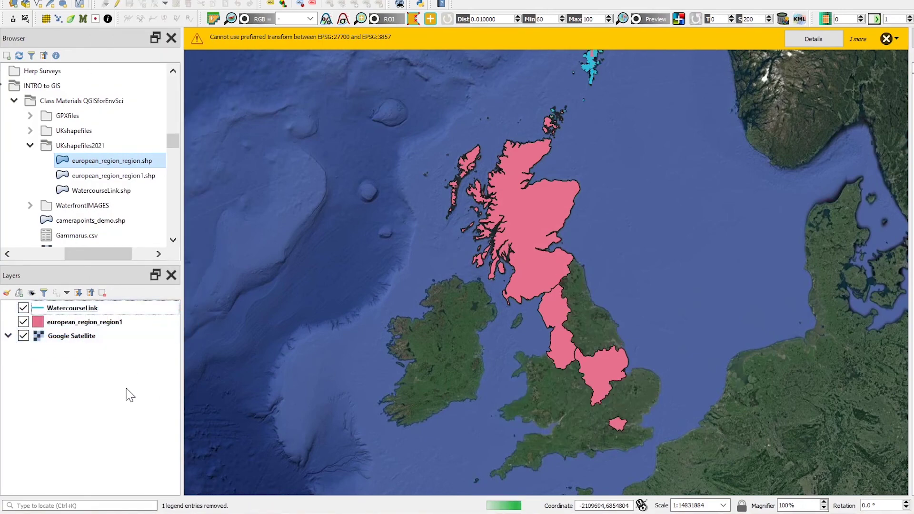
right_click(96, 324)
mouse_move(143, 295)
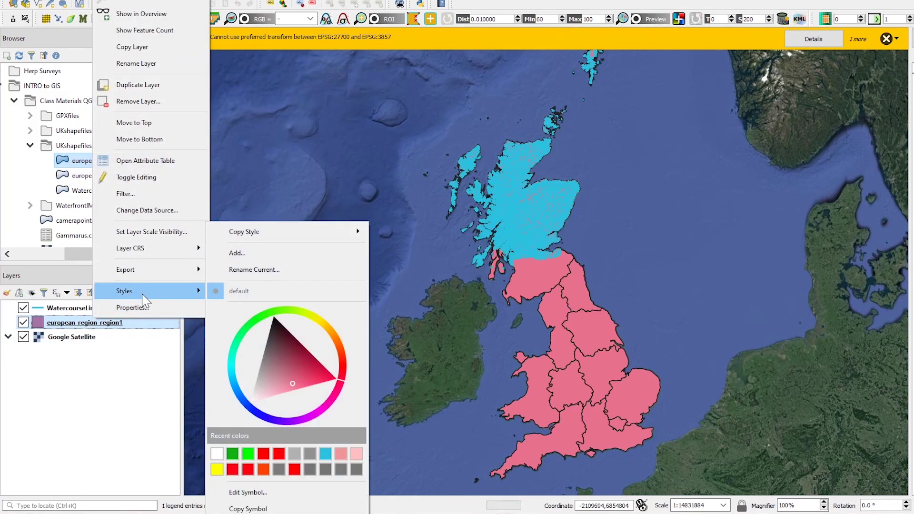
left_click(232, 454)
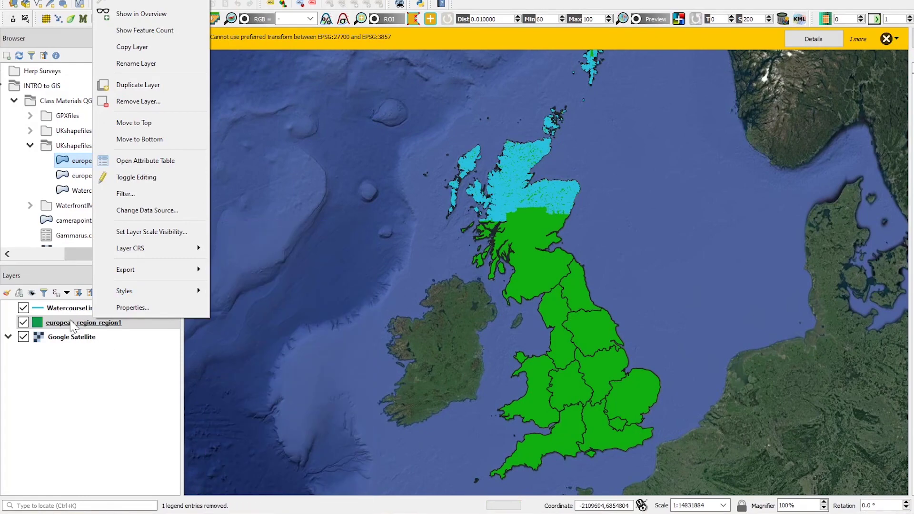
left_click(113, 426)
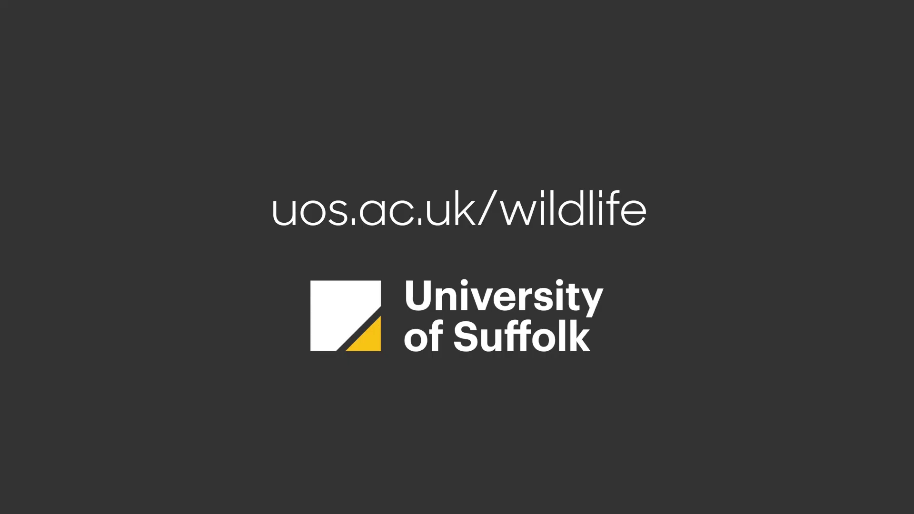